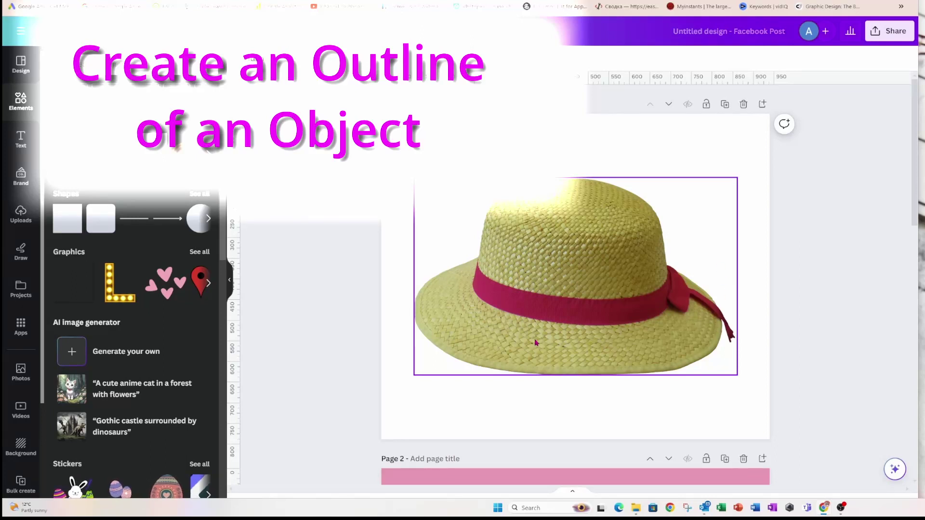
pyautogui.scroll(-5, 535, 344)
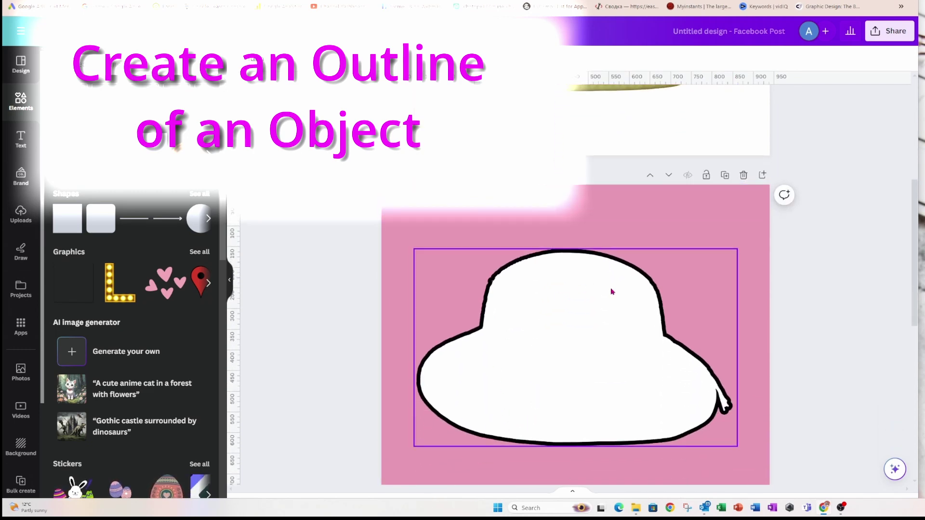
pyautogui.scroll(-2, 669, 388)
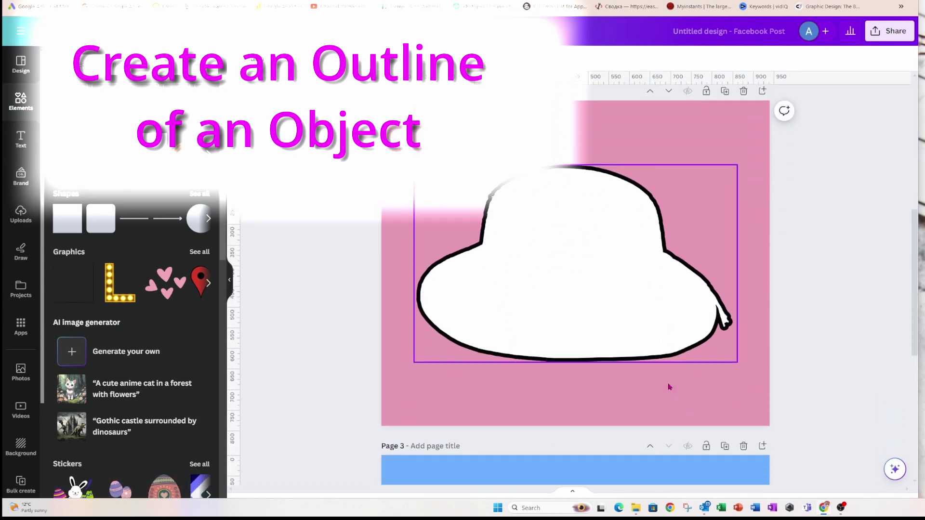
pyautogui.scroll(-2, 669, 387)
pyautogui.scroll(-2, 669, 387)
pyautogui.scroll(-1, 668, 388)
pyautogui.scroll(-1, 669, 388)
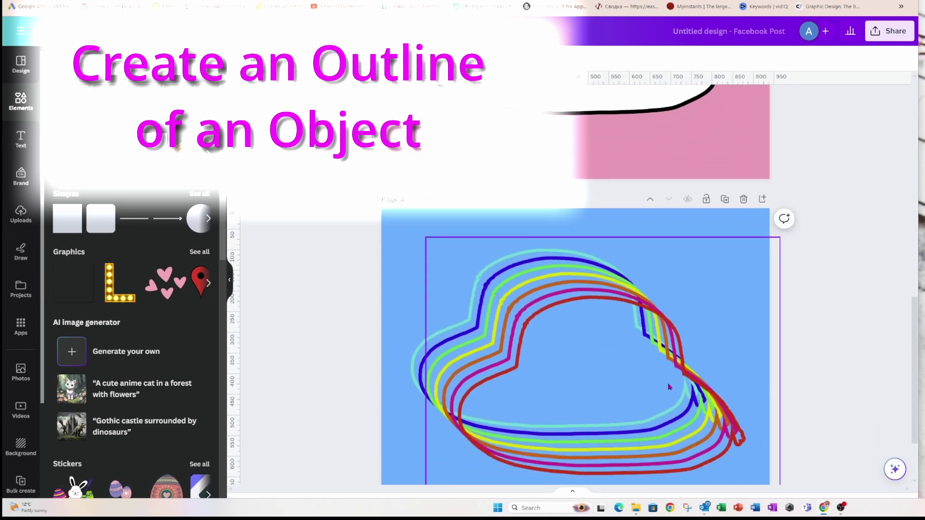
pyautogui.scroll(-2, 669, 388)
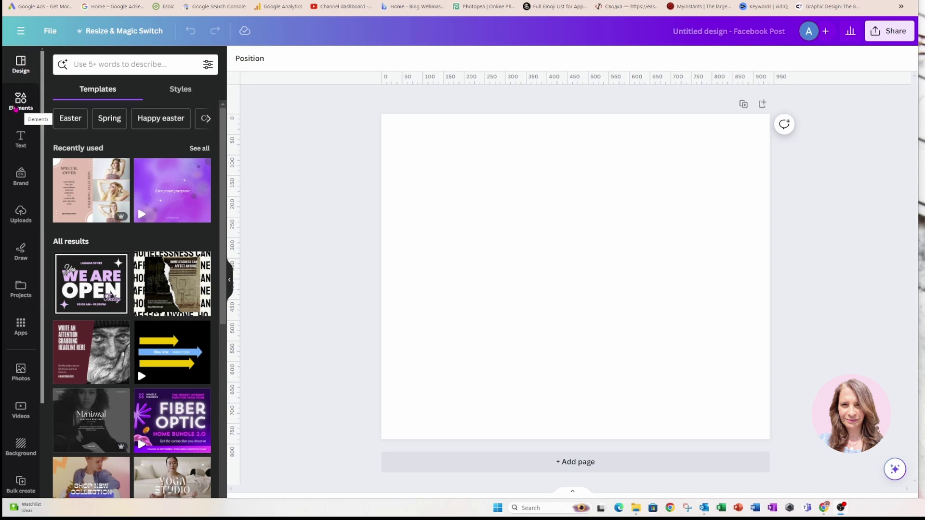
# Search Elements for 'hat' and add the straw hat photo with the pink band from Photos.
pyautogui.click(16, 108)
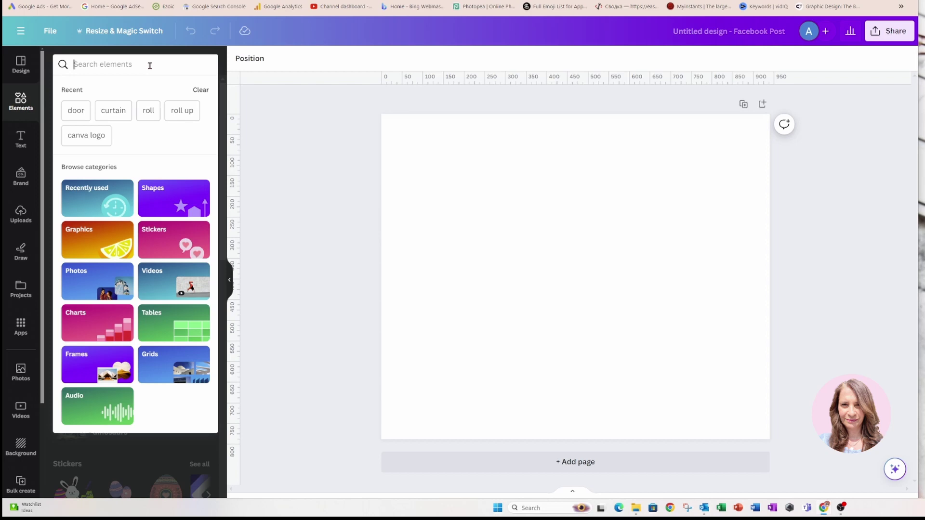
pyautogui.write('hat')
pyautogui.press('Return')
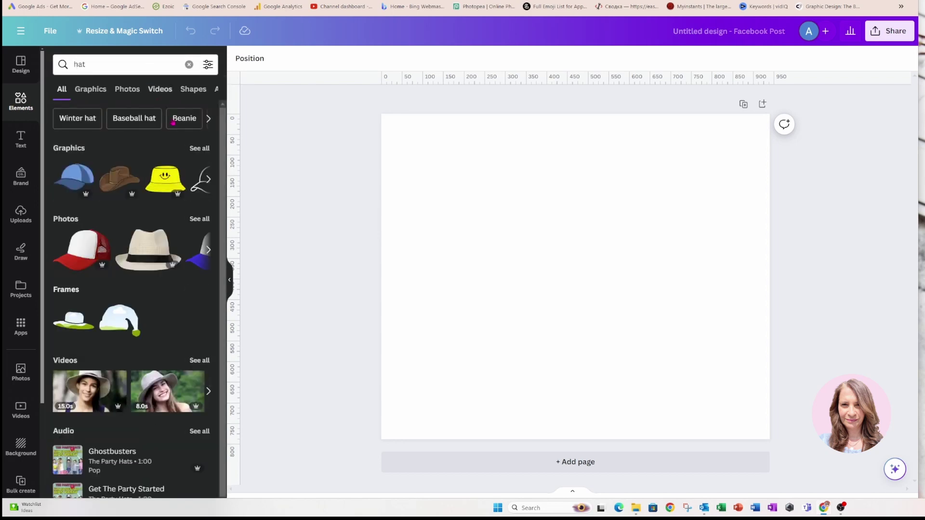
pyautogui.click(197, 220)
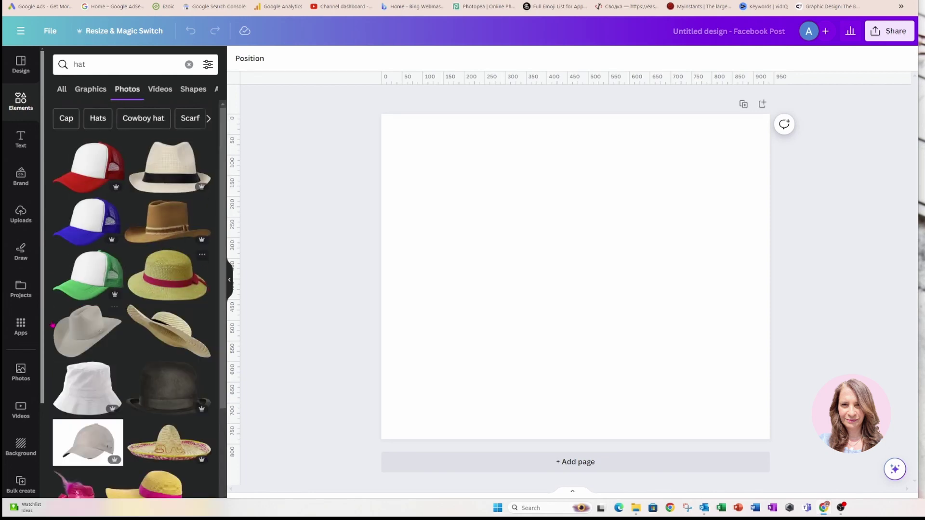
pyautogui.click(172, 270)
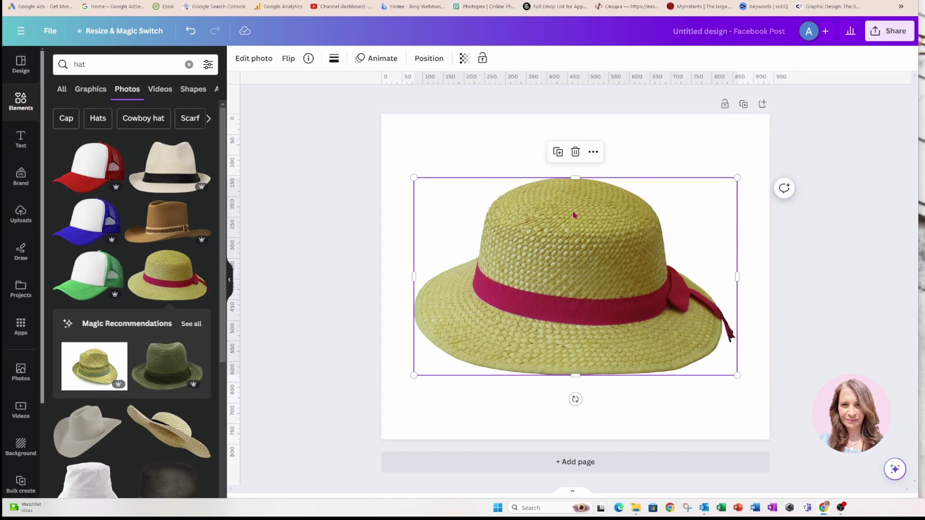
pyautogui.click(309, 58)
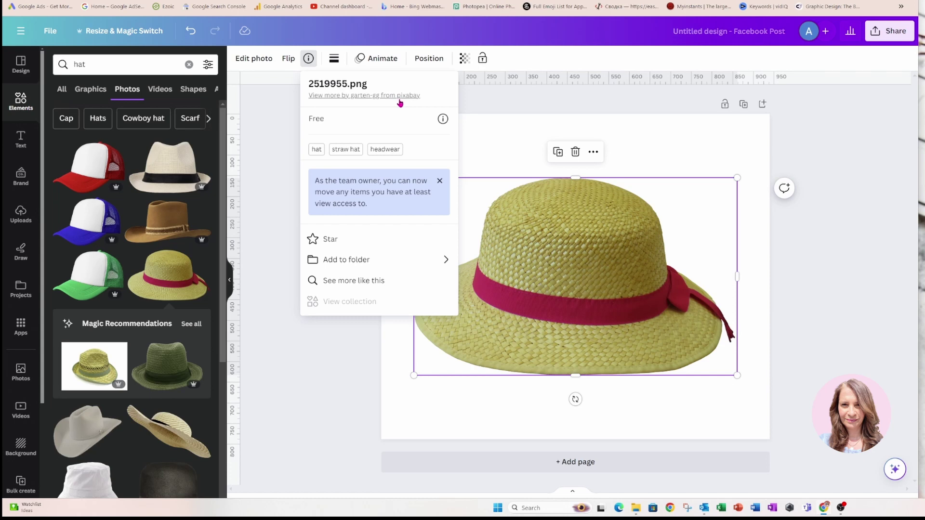
pyautogui.click(493, 100)
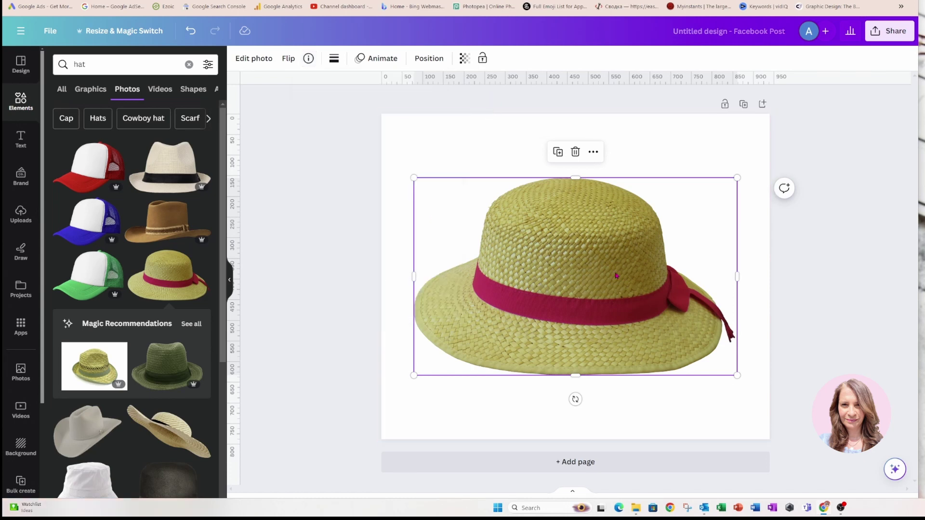
# Apply a custom Duotone to the hat with #FFFFFF highlights and #FFFFFF shadows.
pyautogui.click(260, 62)
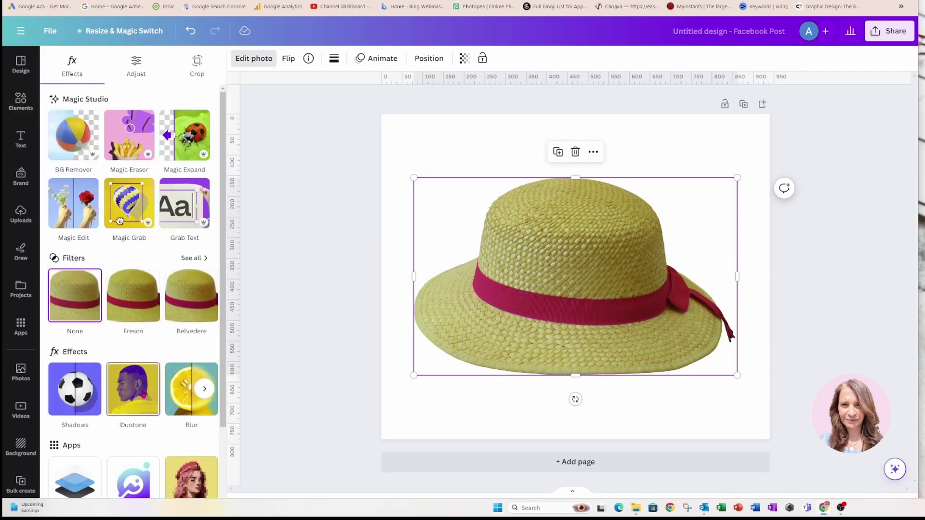
pyautogui.click(133, 389)
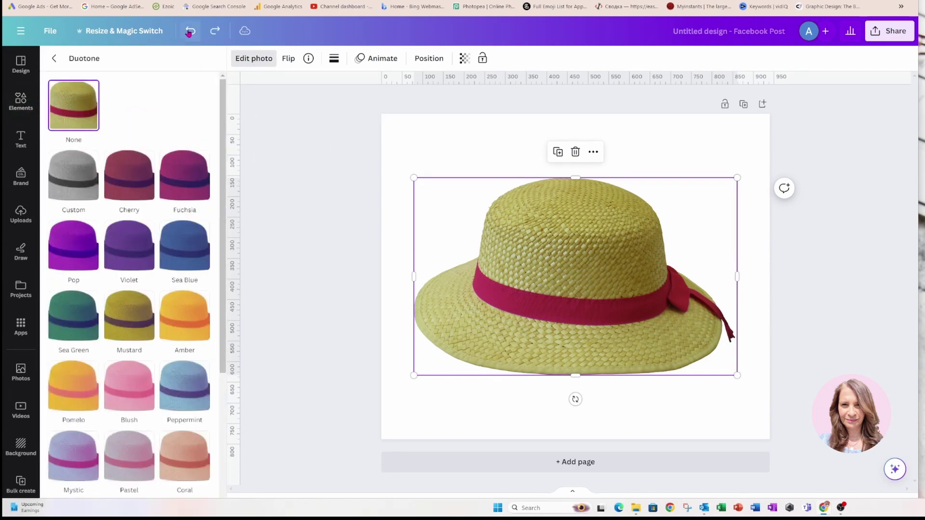
pyautogui.click(68, 171)
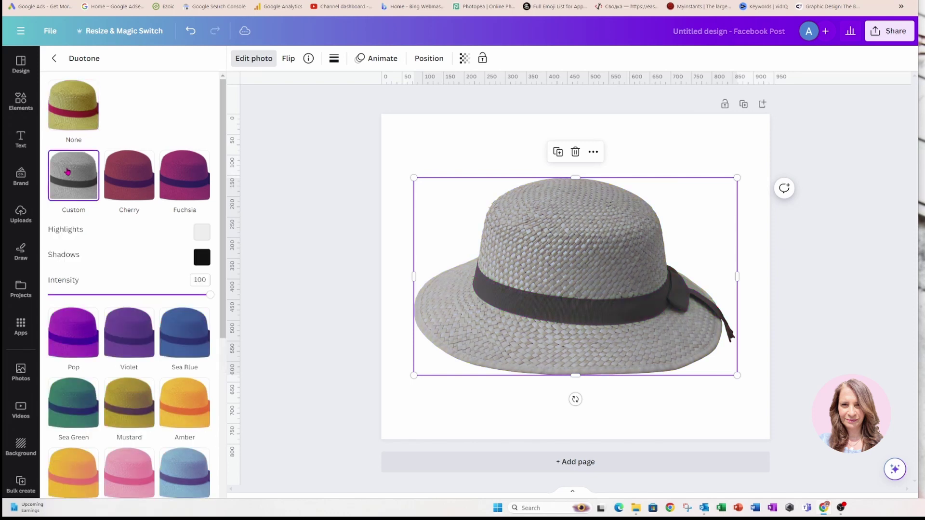
pyautogui.click(201, 233)
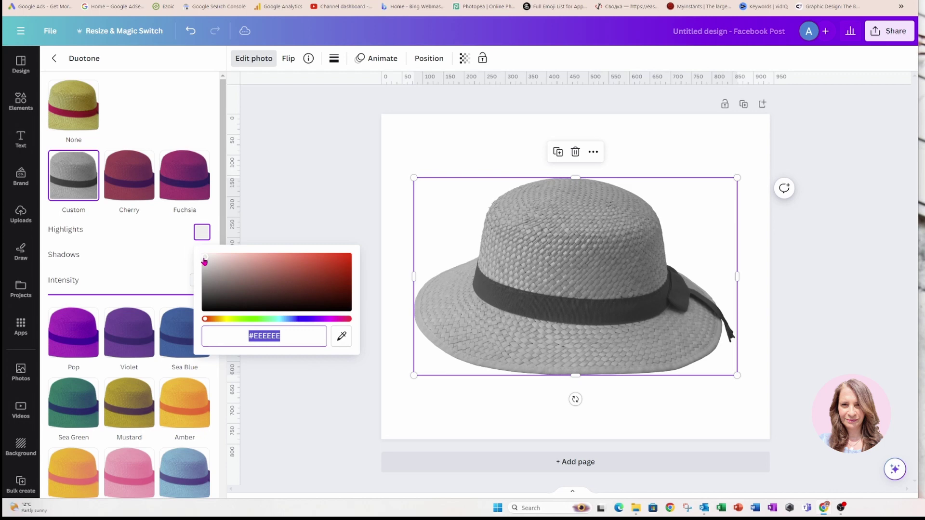
pyautogui.moveTo(204, 262); pyautogui.dragTo(203, 254)
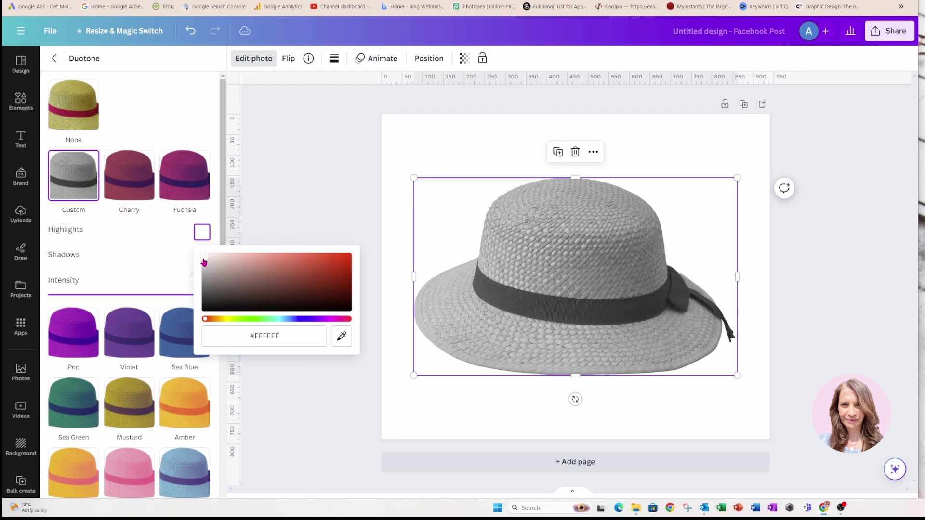
pyautogui.click(165, 241)
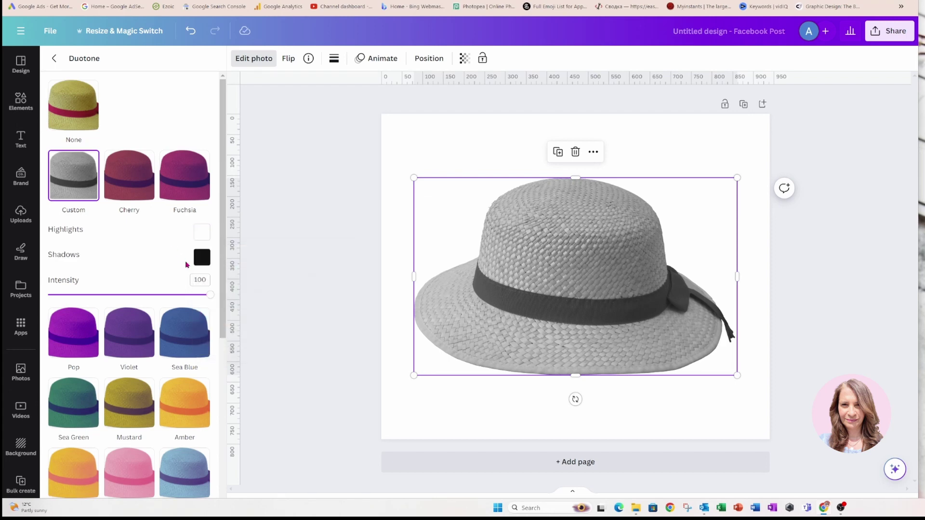
pyautogui.click(202, 258)
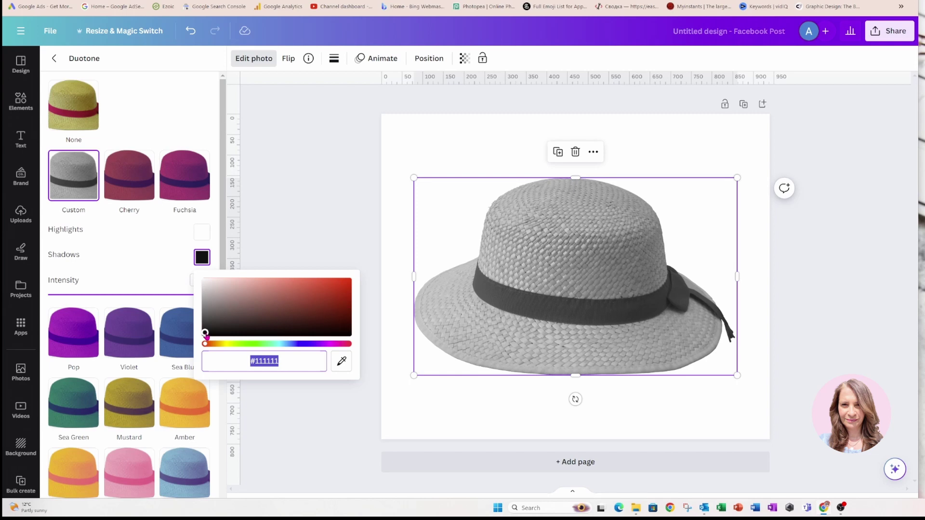
pyautogui.moveTo(205, 333); pyautogui.dragTo(192, 279)
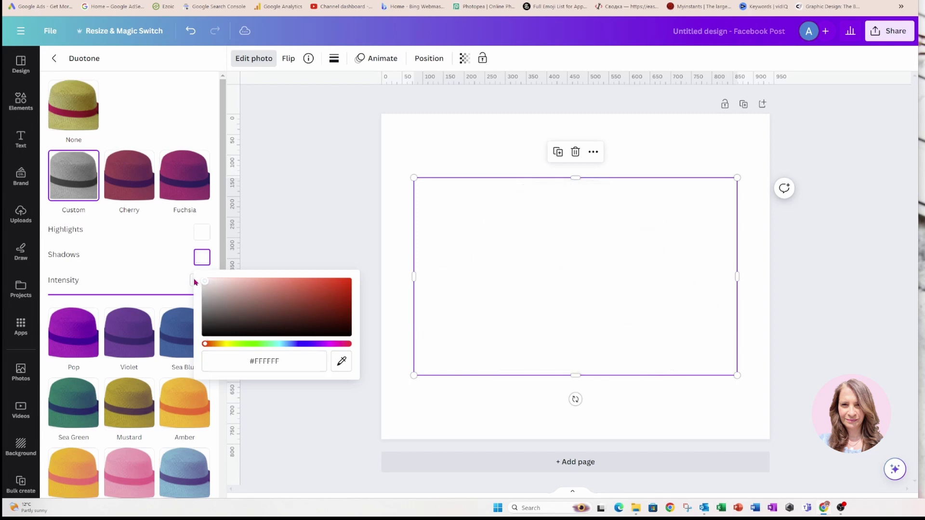
pyautogui.click(164, 236)
pyautogui.click(587, 219)
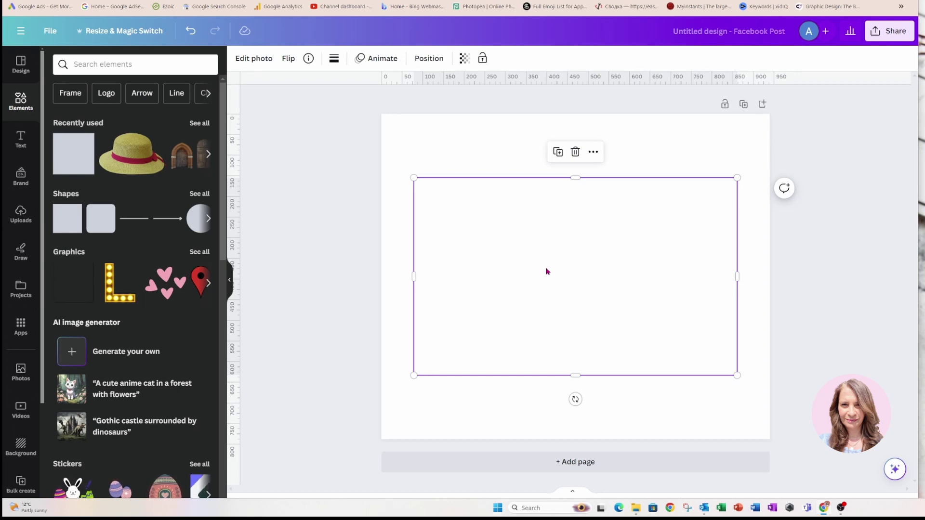
# Apply the Outline shadow effect to the white hat, then deselect it.
pyautogui.click(258, 64)
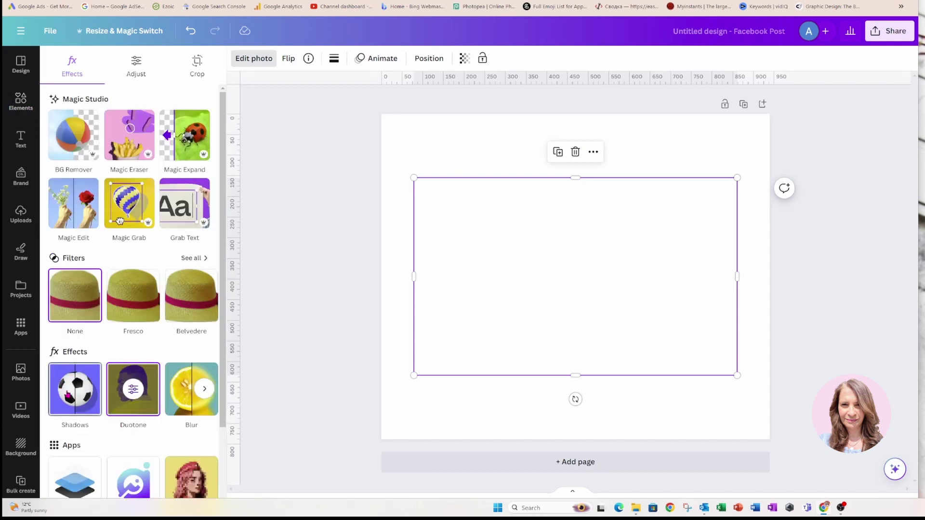
pyautogui.click(69, 397)
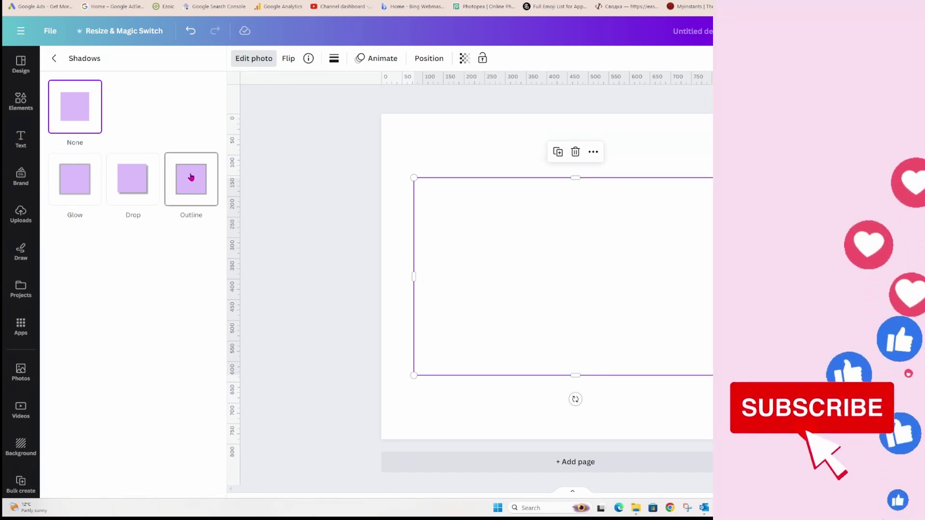
pyautogui.click(191, 177)
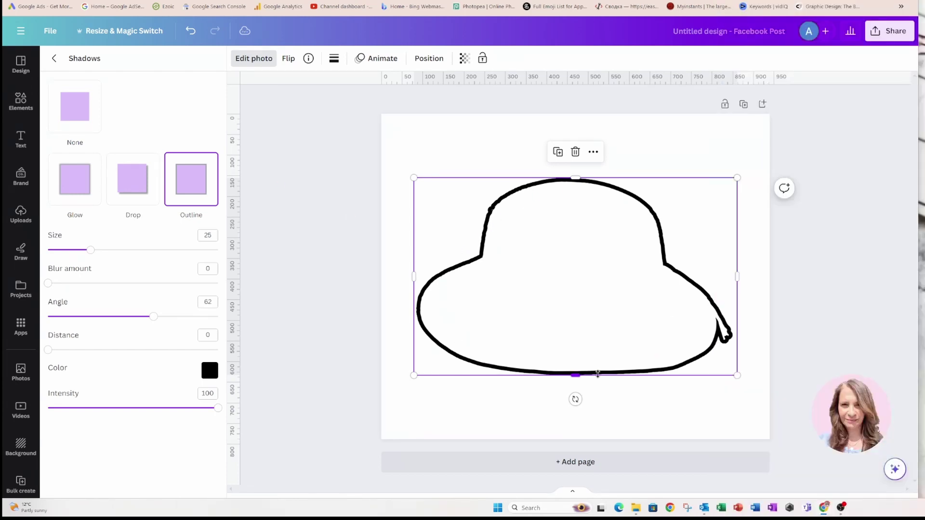
pyautogui.click(673, 157)
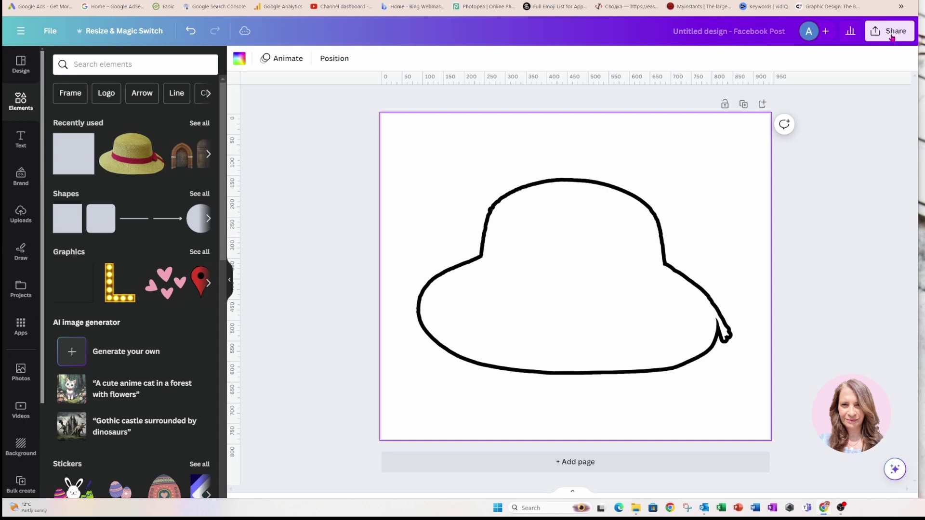
# Save the hat outline design as a PNG download and append a blank page 2.
pyautogui.click(892, 37)
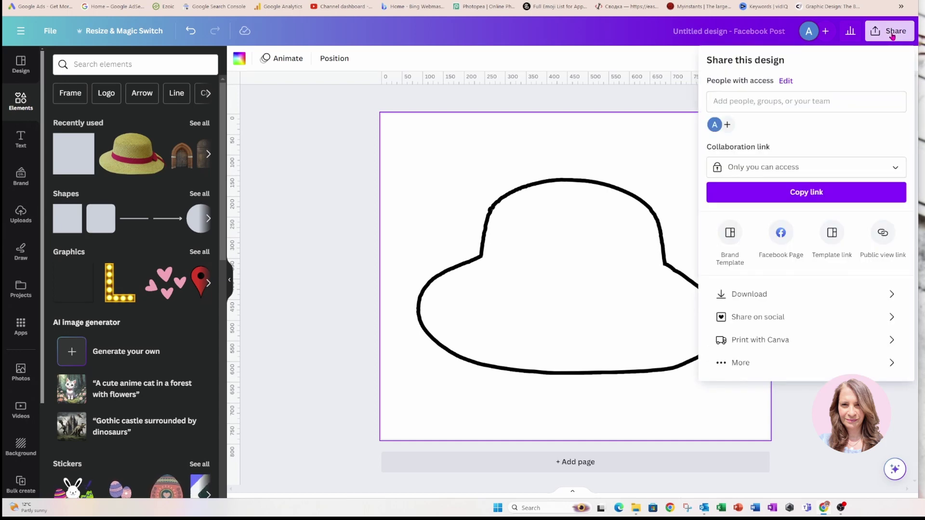
pyautogui.click(750, 296)
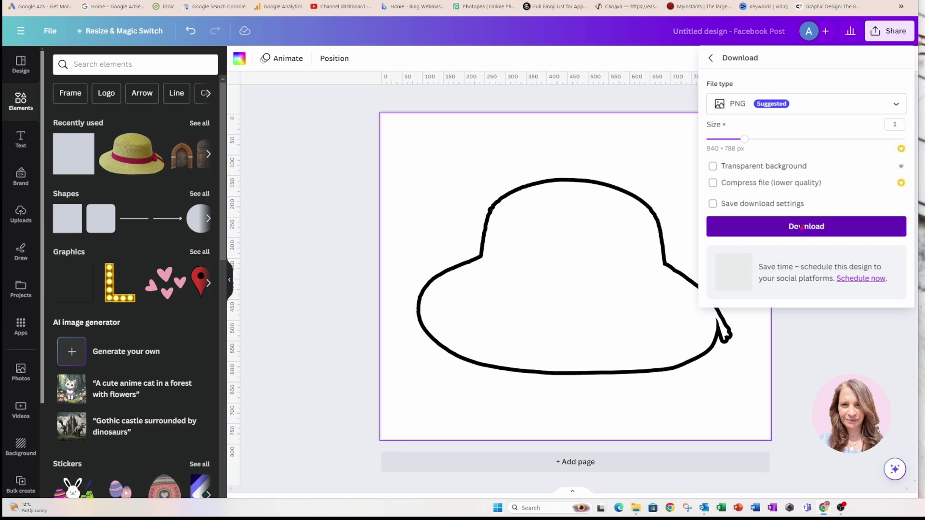
pyautogui.click(801, 228)
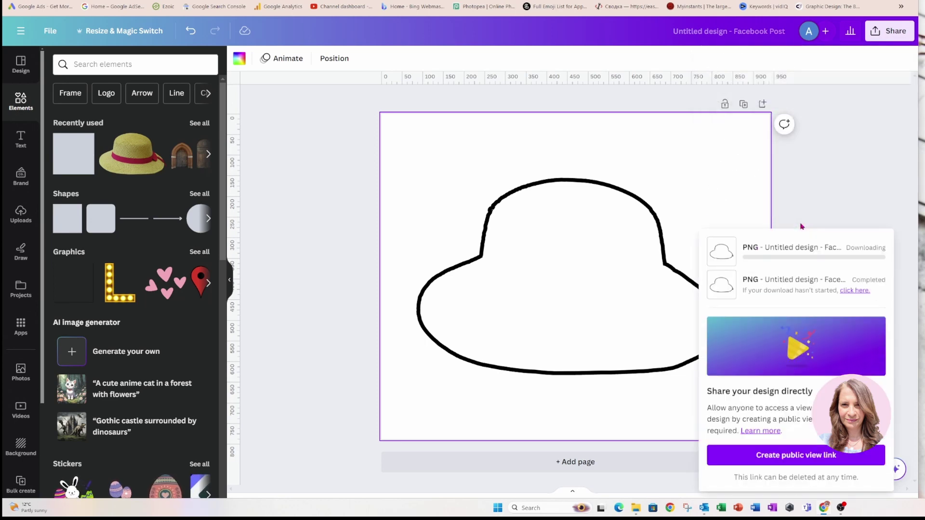
pyautogui.click(599, 462)
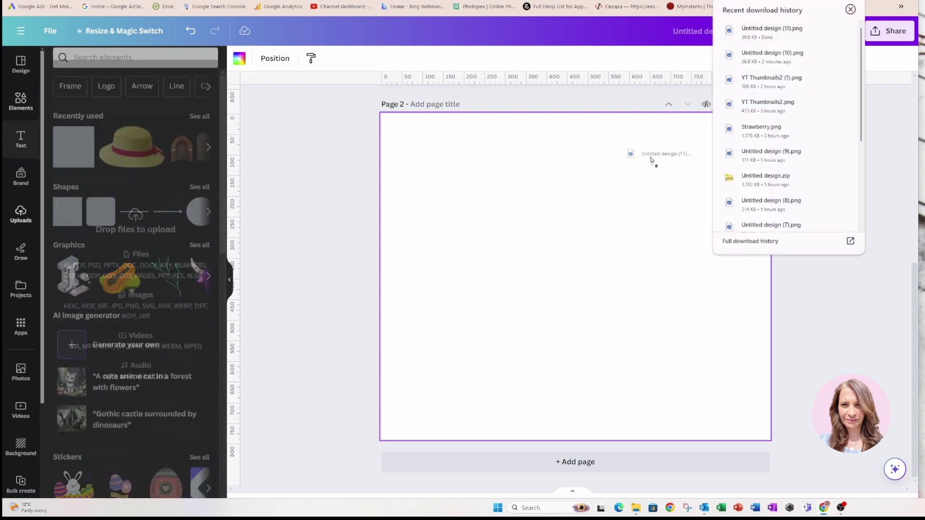
# Place the downloaded hat PNG on page 2 and strip its background with BG Remover.
pyautogui.moveTo(770, 35); pyautogui.dragTo(590, 269)
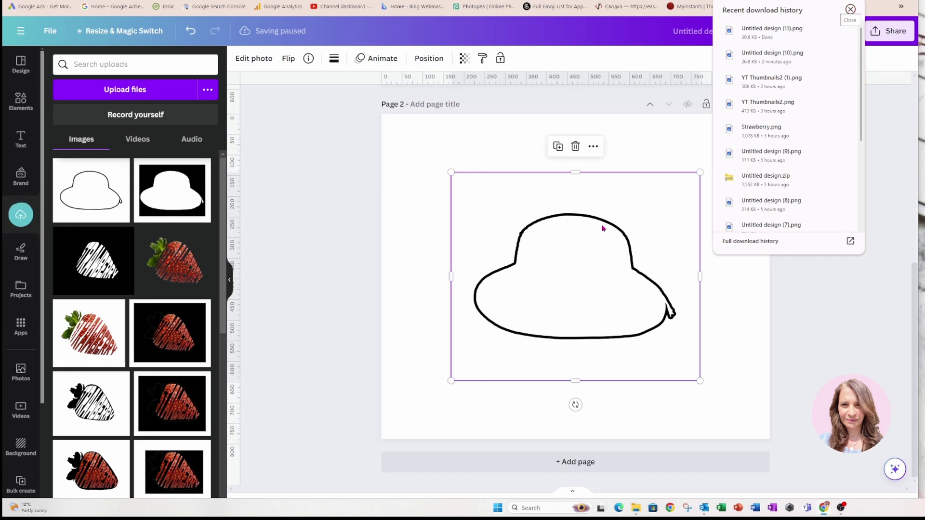
pyautogui.click(254, 60)
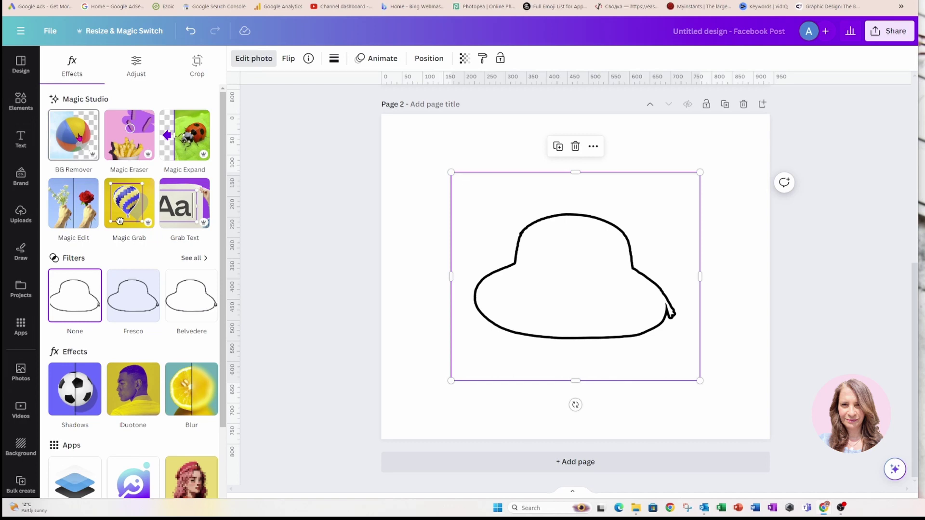
pyautogui.click(78, 136)
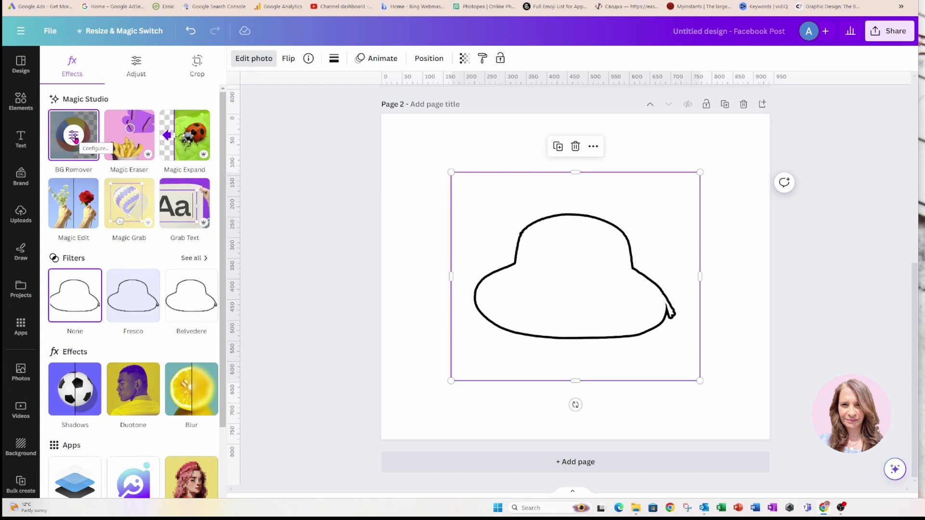
pyautogui.click(75, 137)
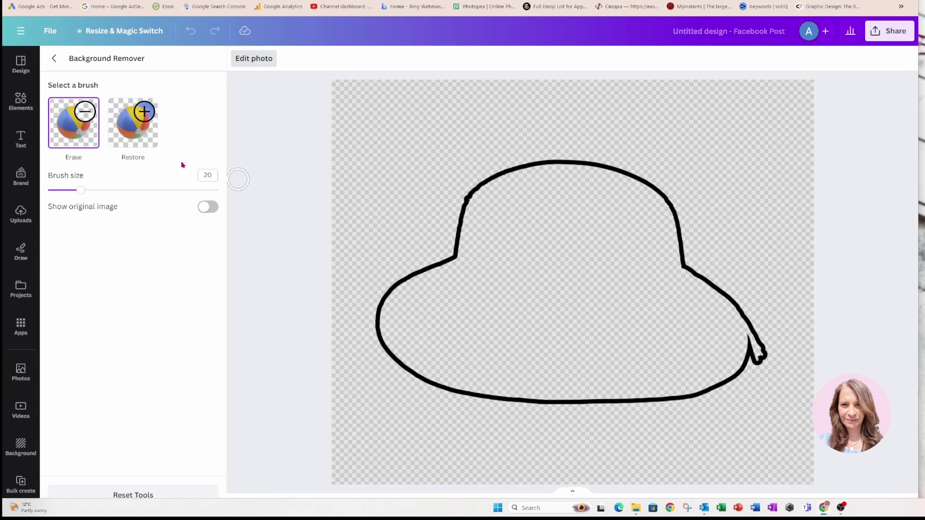
pyautogui.click(54, 61)
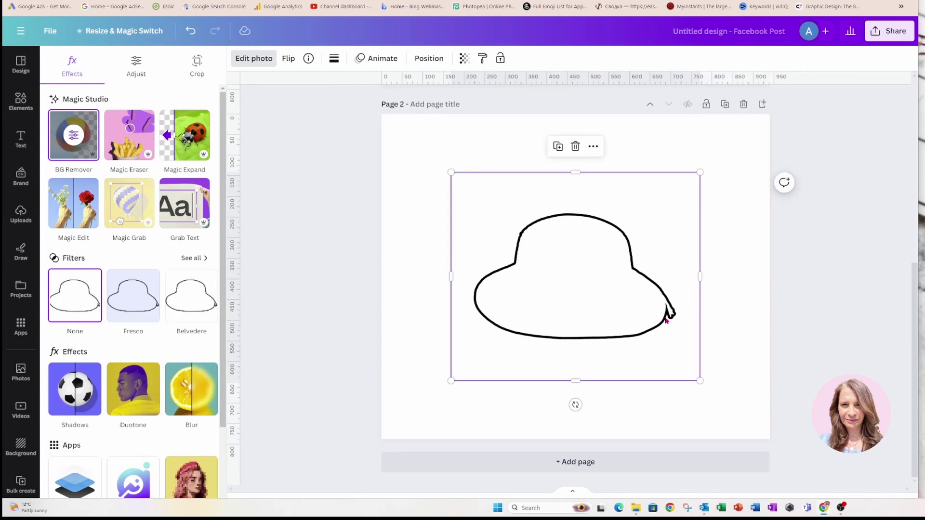
pyautogui.click(393, 132)
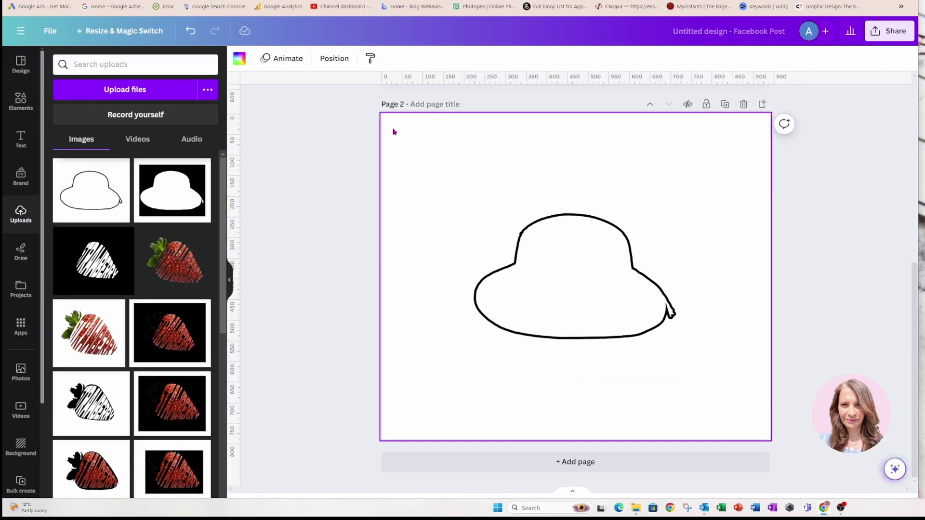
# Apply the blue-to-yellow gradient background to page 2 and drag the hat outline larger.
pyautogui.click(236, 62)
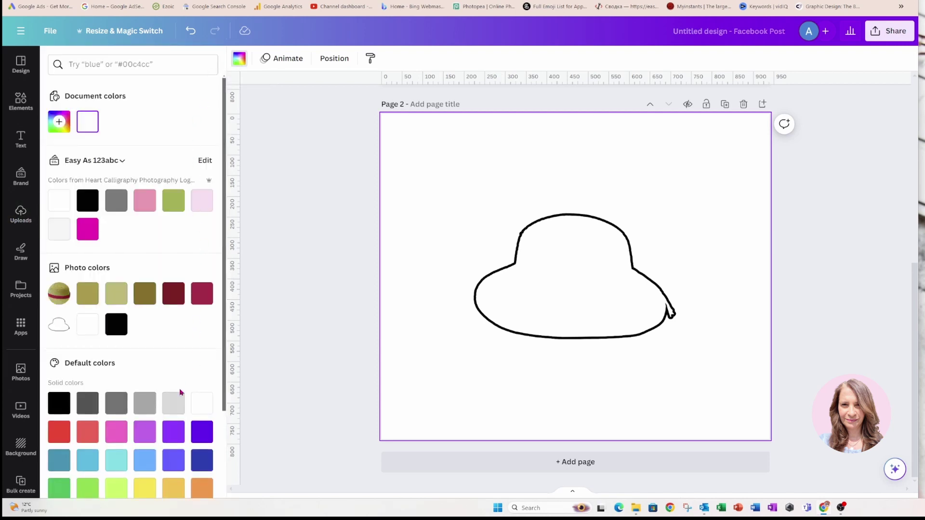
pyautogui.scroll(-3, 180, 392)
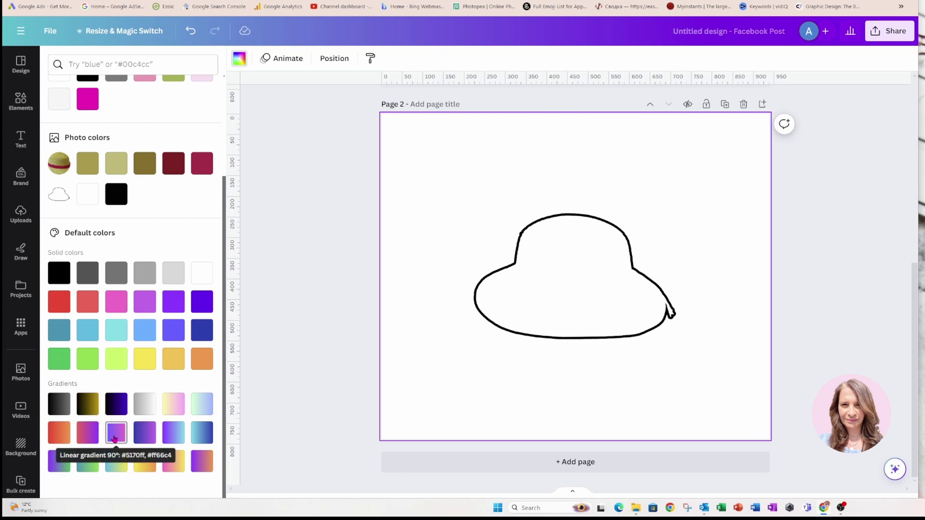
pyautogui.click(117, 463)
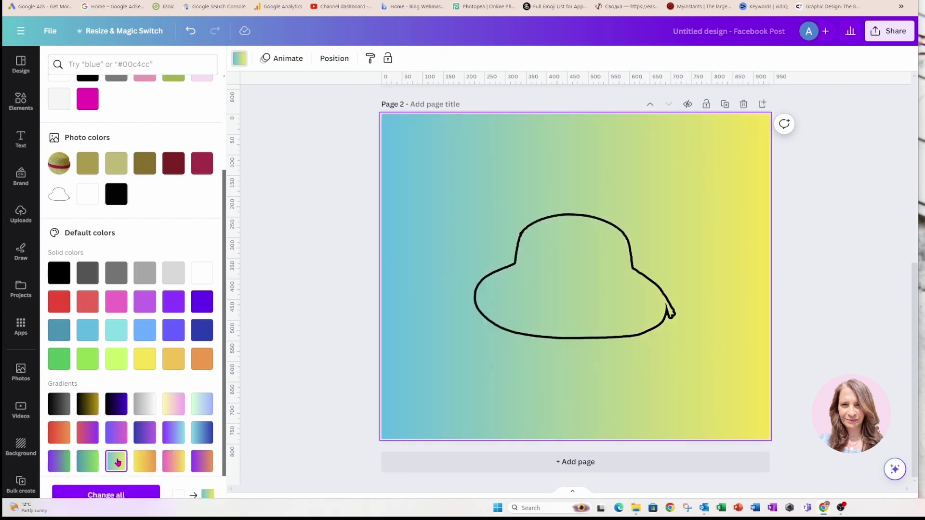
pyautogui.click(493, 312)
pyautogui.moveTo(453, 381); pyautogui.dragTo(433, 396)
pyautogui.moveTo(699, 172); pyautogui.dragTo(731, 147)
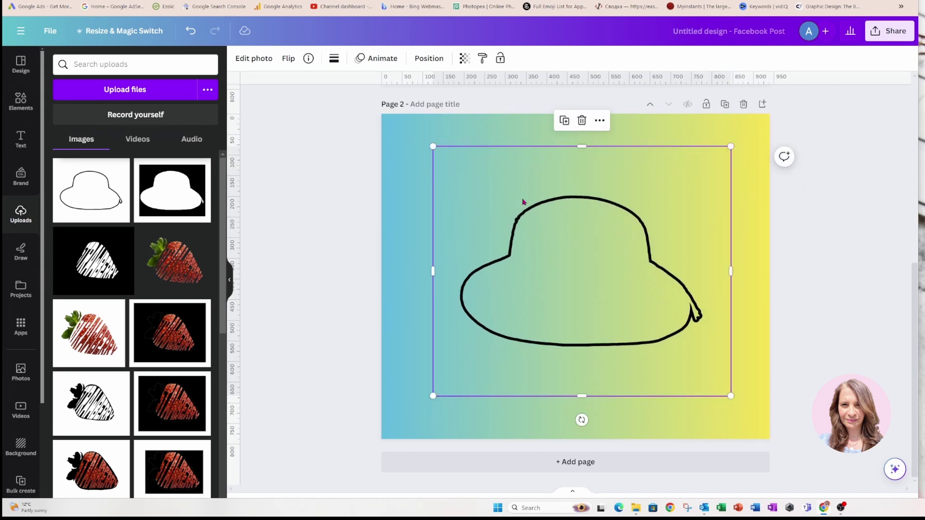
# Apply the Blush duotone preset to the hat outline.
pyautogui.click(254, 62)
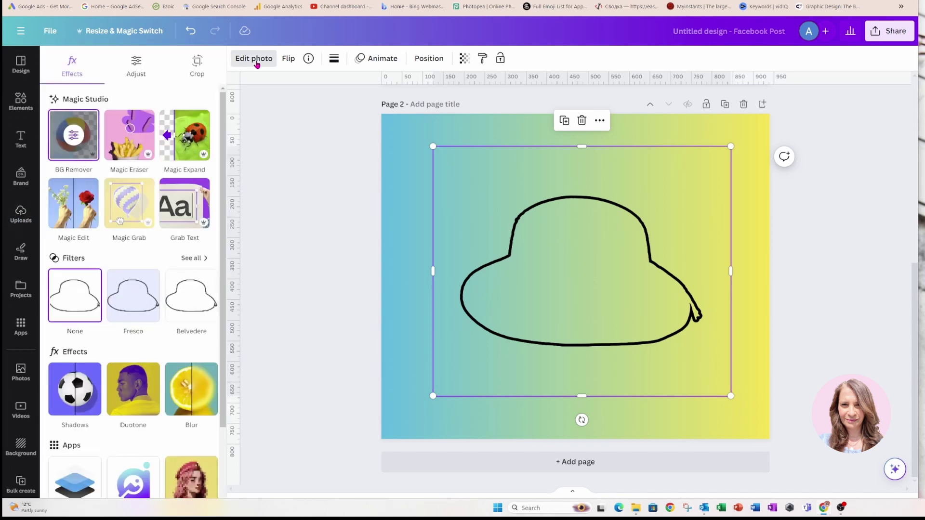
pyautogui.click(140, 394)
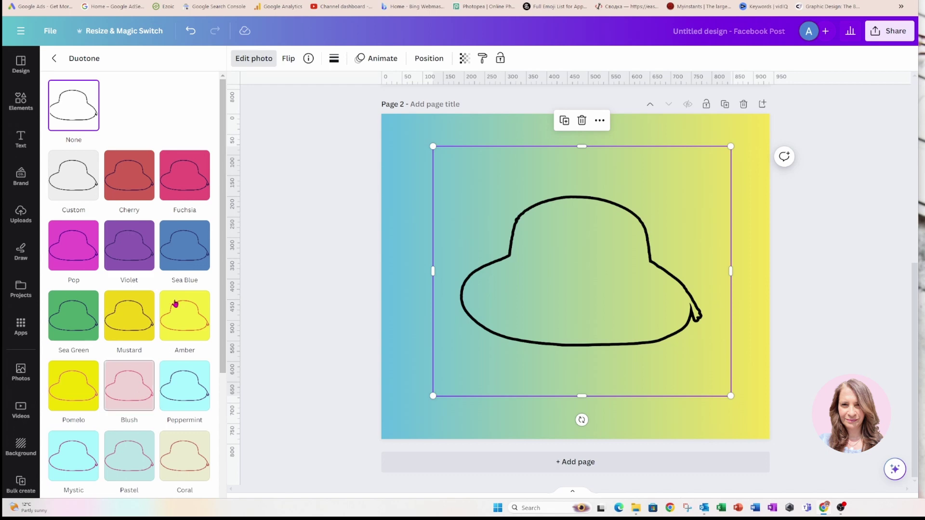
pyautogui.click(135, 398)
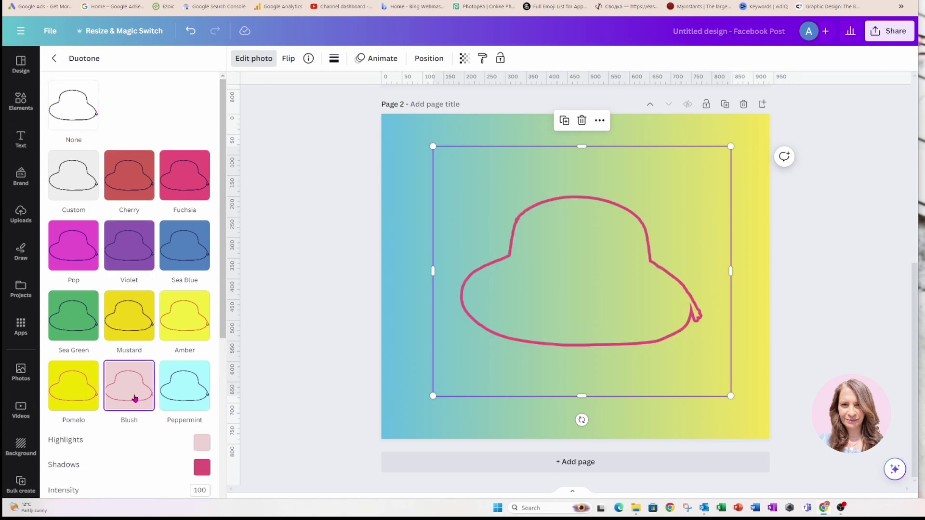
pyautogui.scroll(-2, 134, 398)
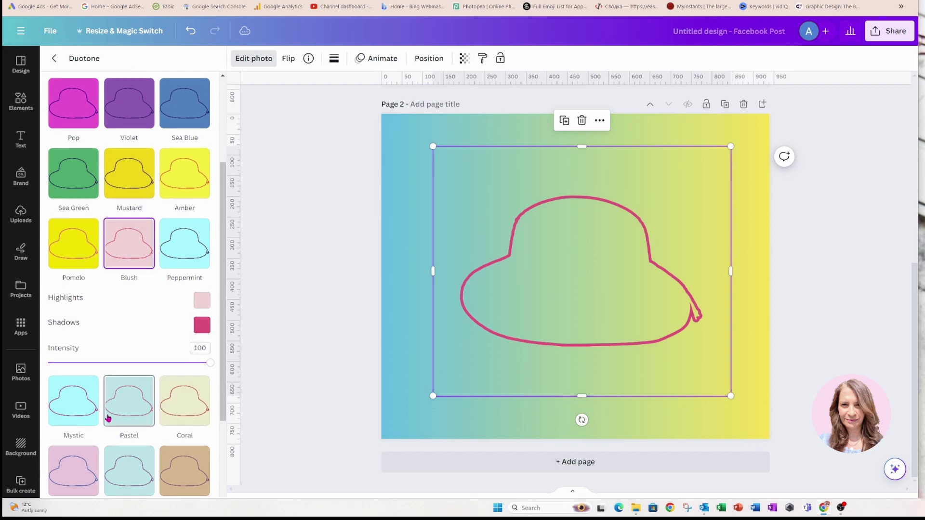
pyautogui.scroll(-2, 108, 408)
pyautogui.scroll(4, 107, 407)
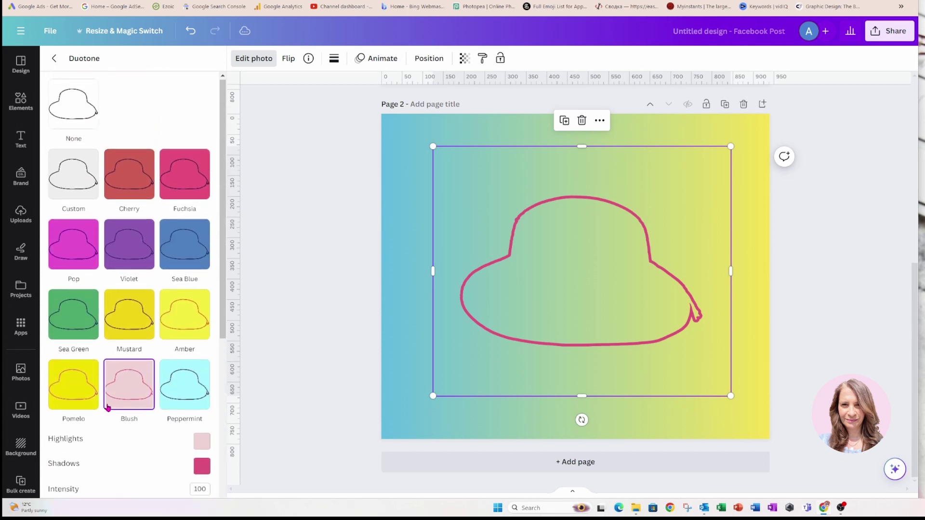
# Set the custom duotone highlights to dark blue #1A2960 and copy that value.
pyautogui.click(76, 185)
pyautogui.click(201, 232)
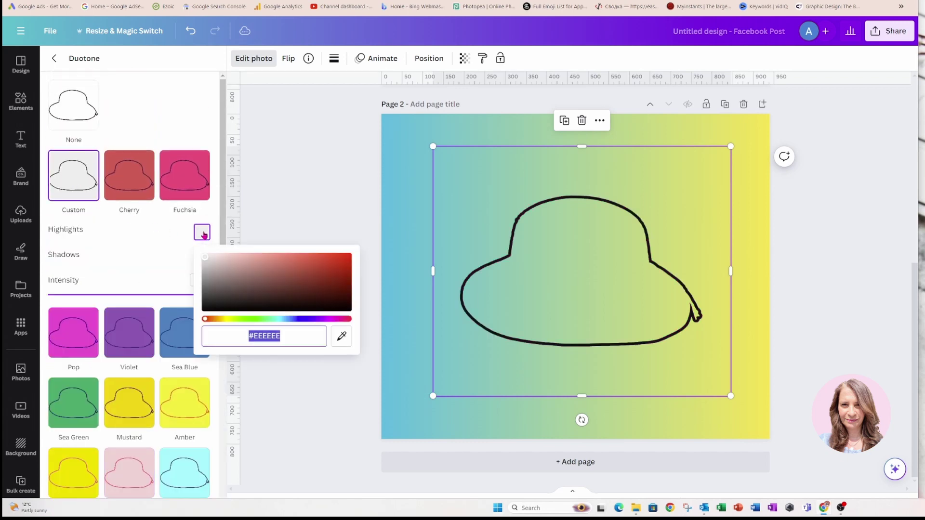
pyautogui.moveTo(205, 260); pyautogui.dragTo(310, 289)
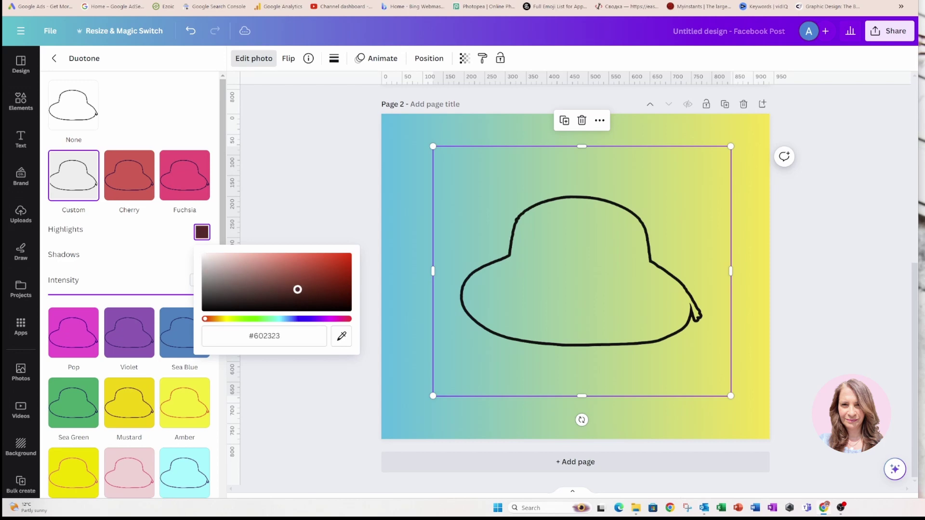
pyautogui.moveTo(232, 320); pyautogui.dragTo(296, 321)
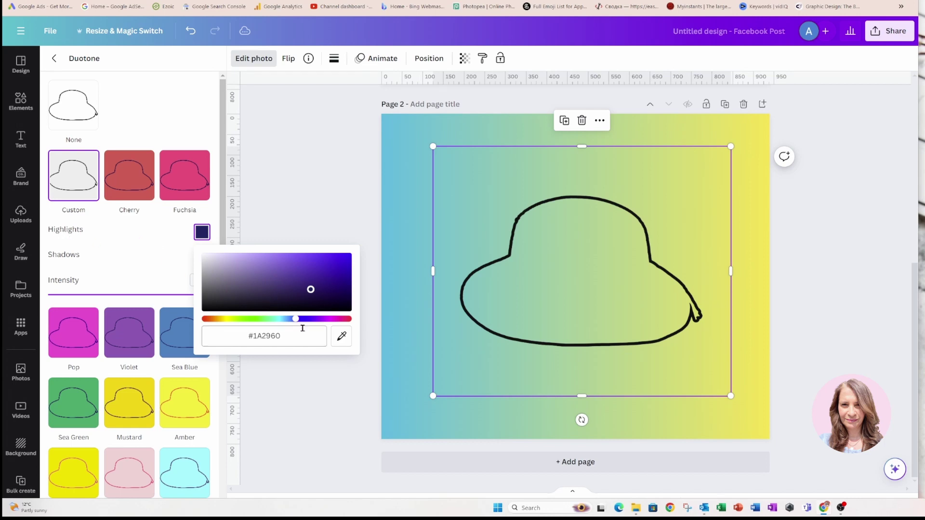
pyautogui.click(266, 336)
pyautogui.moveTo(292, 337); pyautogui.dragTo(235, 340)
pyautogui.hotkey('ctrl', 'c')
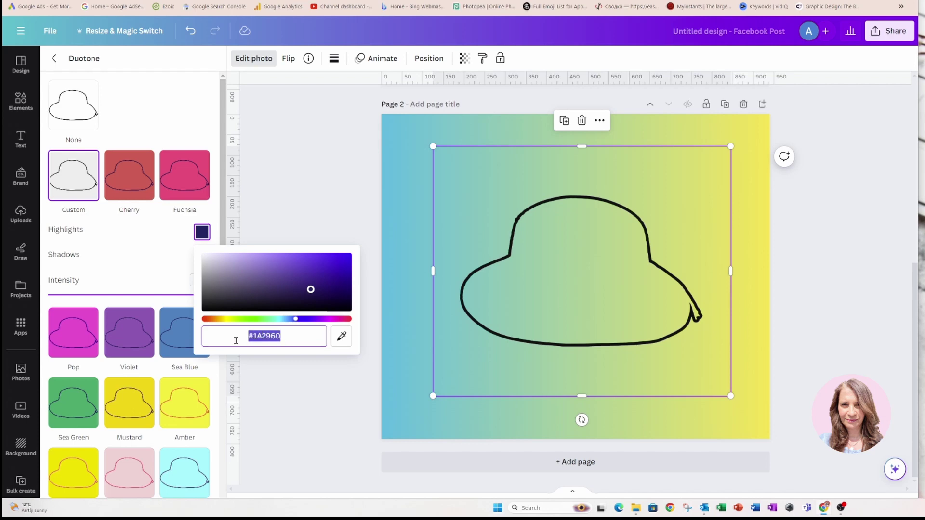
# Paste the same blue into the duotone shadows and shift it to a brighter blue.
pyautogui.click(179, 291)
pyautogui.click(205, 264)
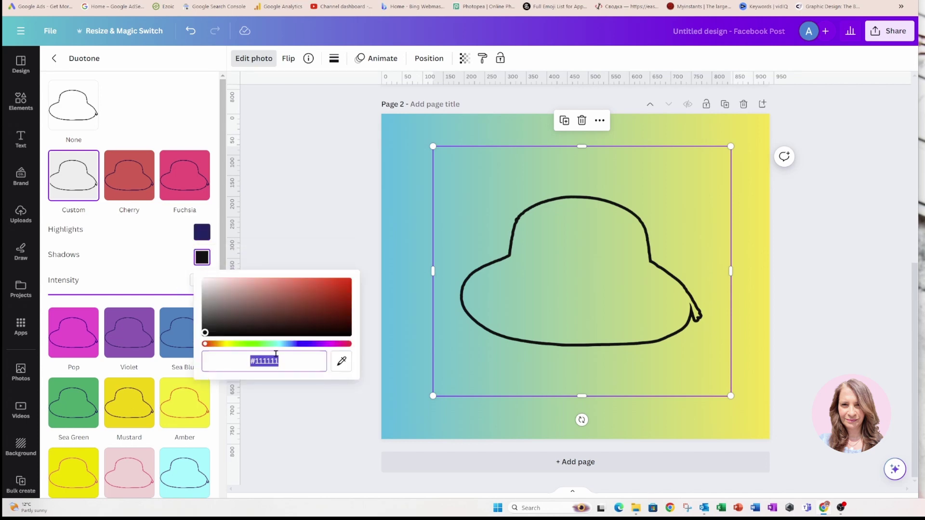
pyautogui.hotkey('ctrl', 'v')
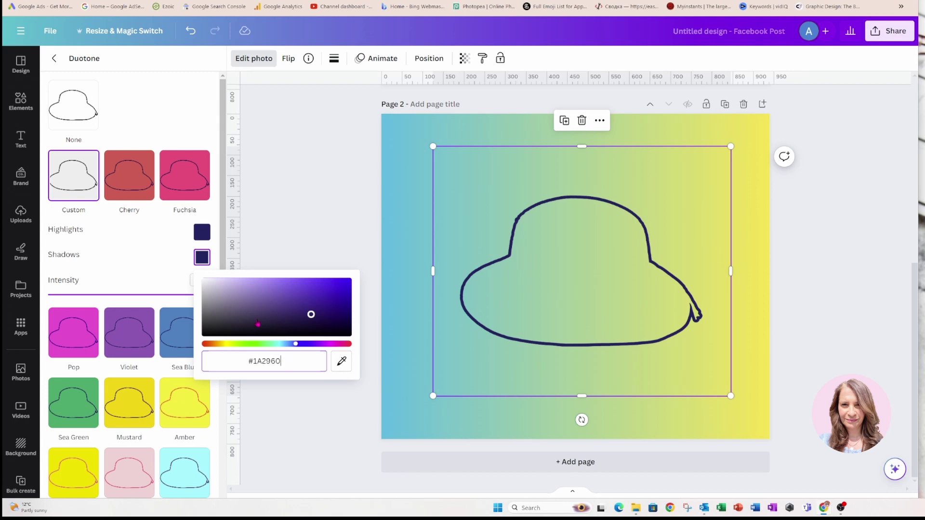
pyautogui.click(310, 313)
pyautogui.moveTo(310, 313); pyautogui.dragTo(346, 286)
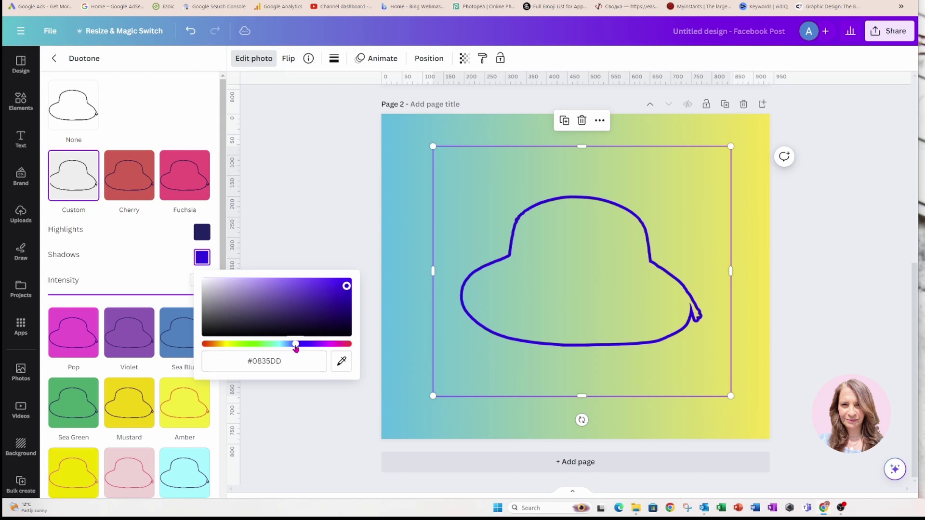
pyautogui.moveTo(296, 344)
pyautogui.mouseDown()
pyautogui.moveTo(353, 348)
pyautogui.moveTo(275, 346)
pyautogui.mouseUp()
pyautogui.click(357, 194)
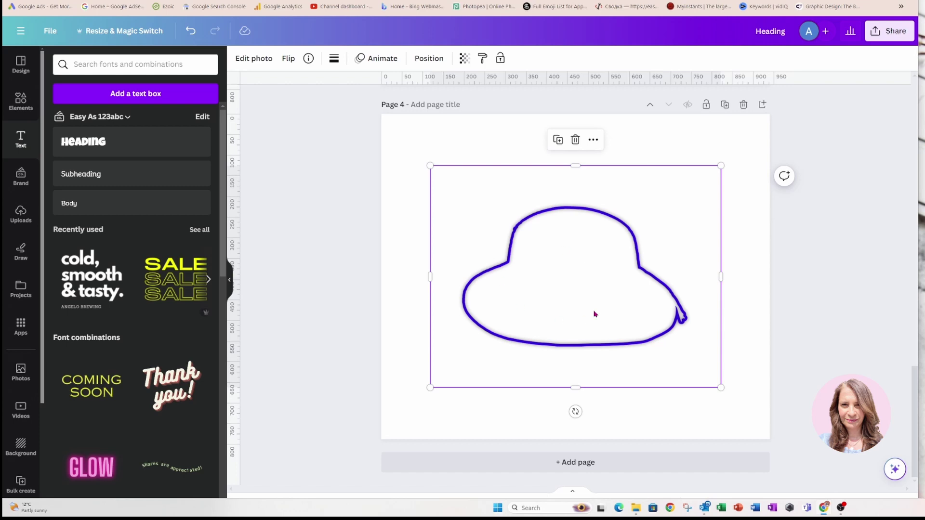
# Apply the Drop shadow effect to the blue hat outline.
pyautogui.click(265, 61)
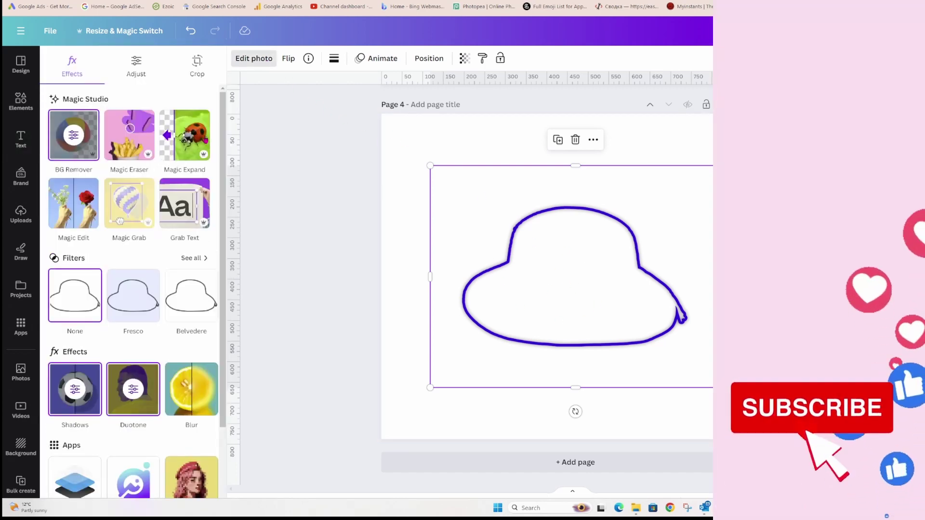
pyautogui.click(75, 389)
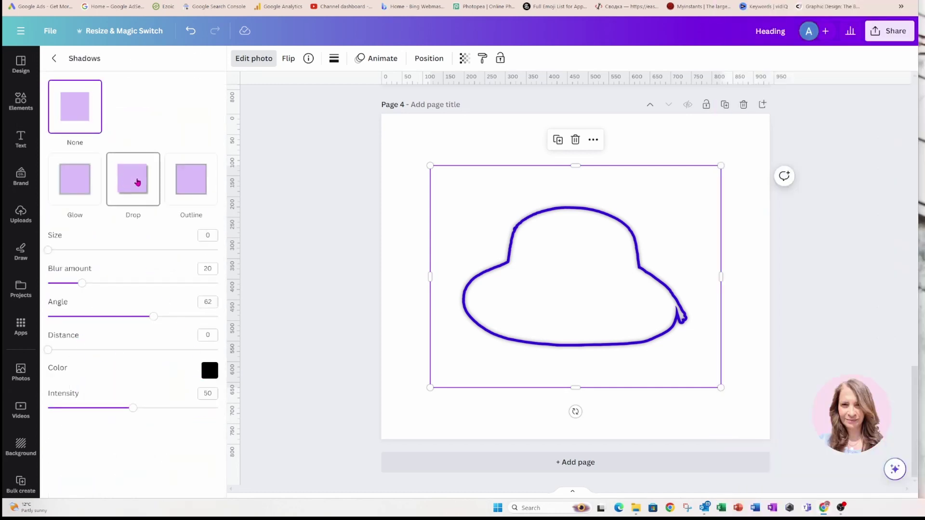
pyautogui.click(137, 183)
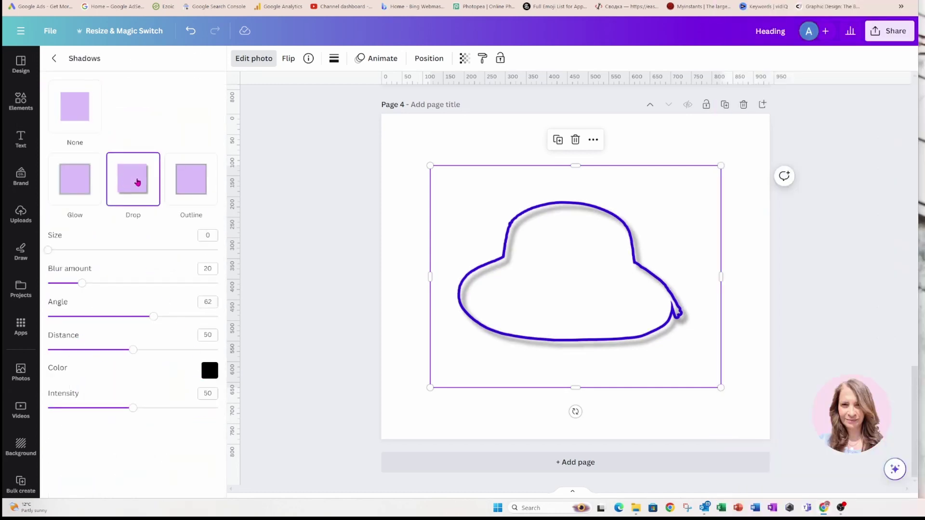